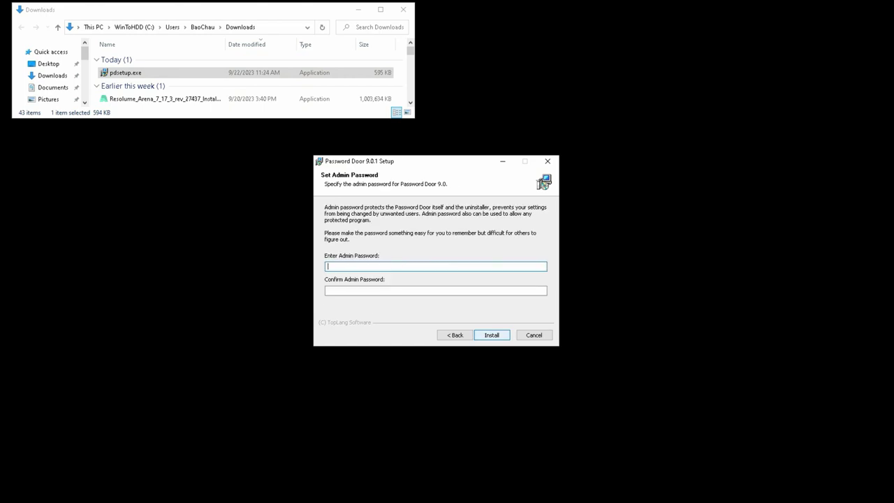
# Step: Enter and confirm the admin password, then install Password Door 9.0
pyautogui.write('••••••')
pyautogui.click(326, 290)
pyautogui.write('••••••')
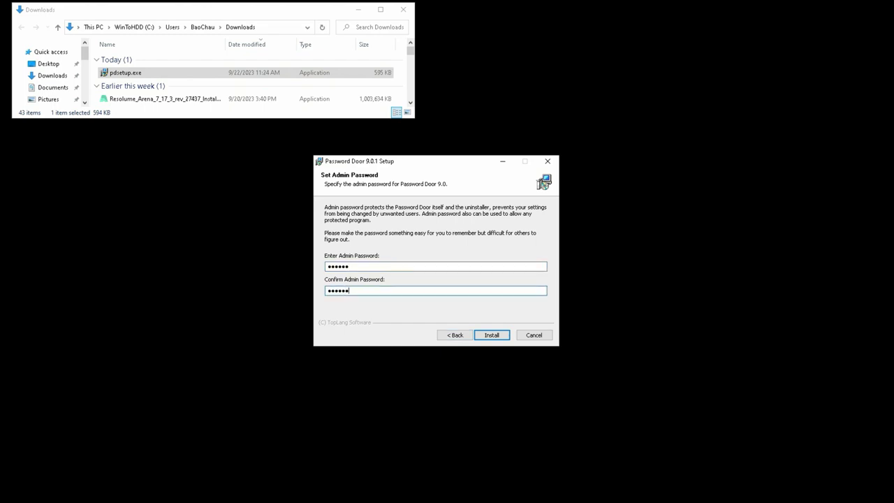
pyautogui.press('Return')
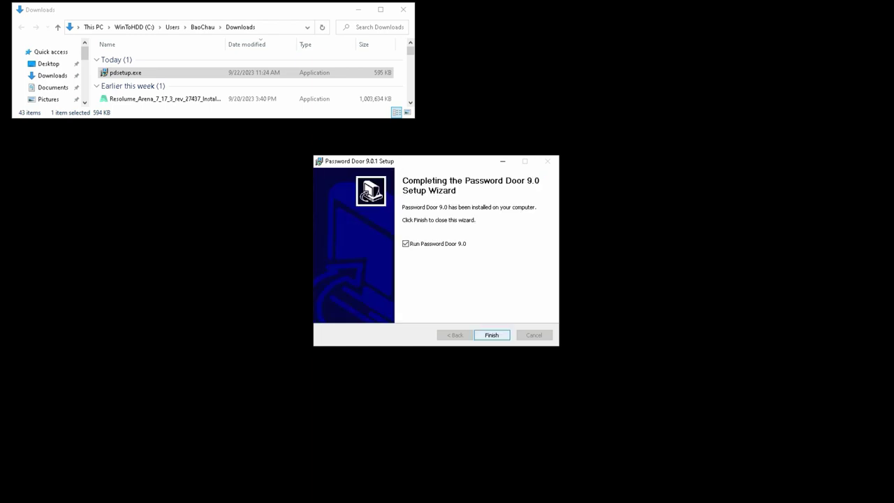
# Step: Launch Password Door, unlock it with the admin password, and dismiss the trial notice
pyautogui.press('Return')
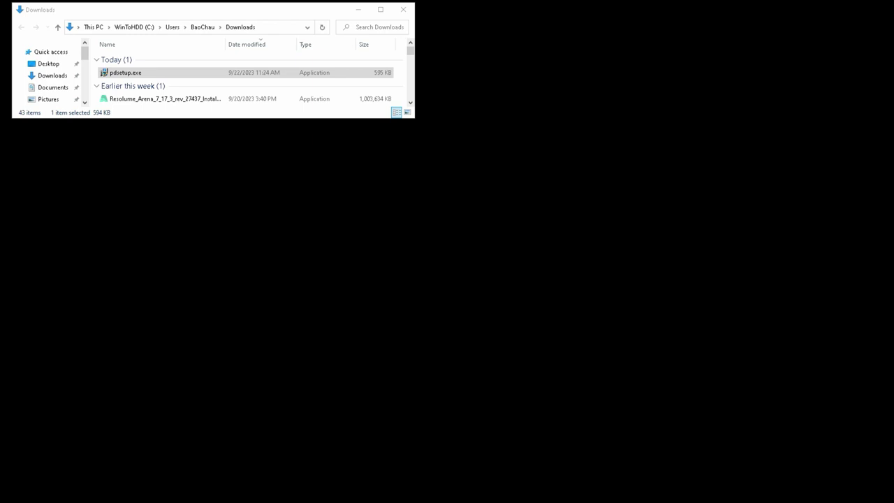
pyautogui.write('123456')
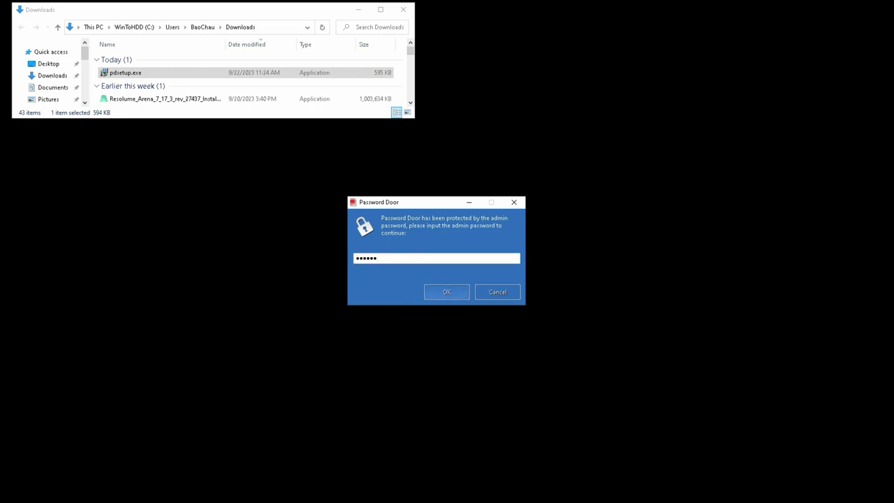
pyautogui.press('Return')
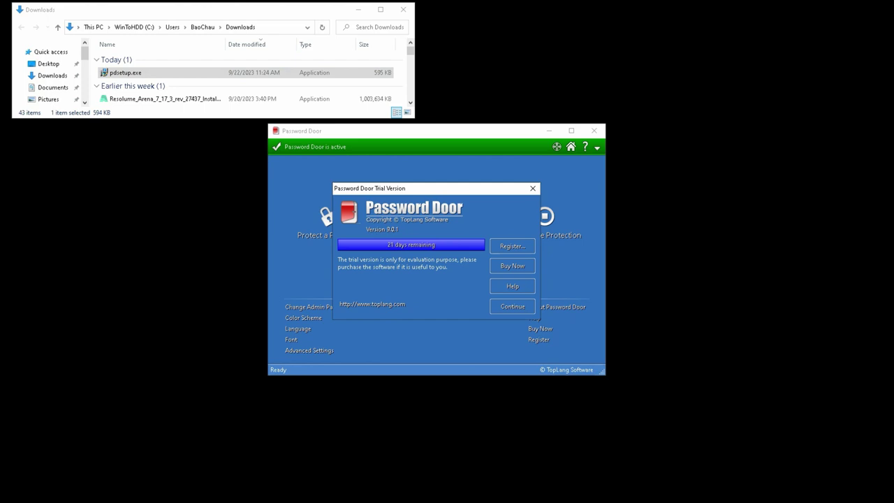
pyautogui.press('Return')
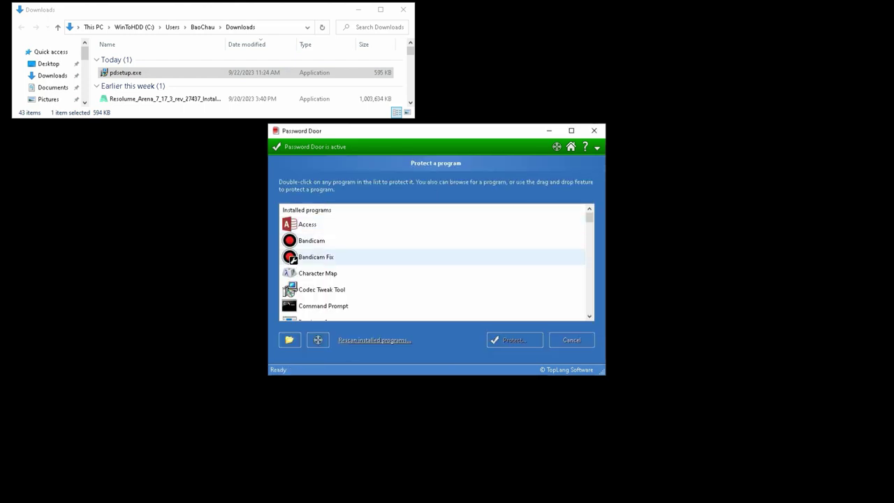
# Step: Select Foxit Reader from the installed programs list
pyautogui.scroll(-2, 367, 251)
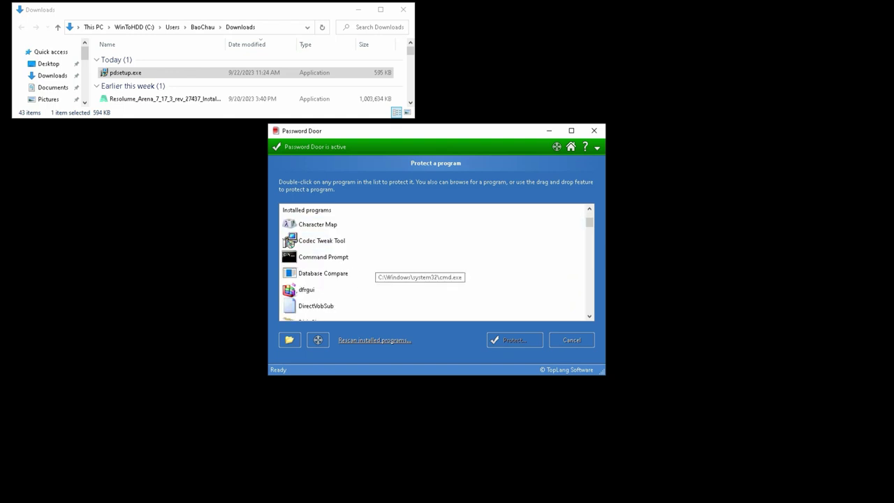
pyautogui.scroll(-1, 377, 265)
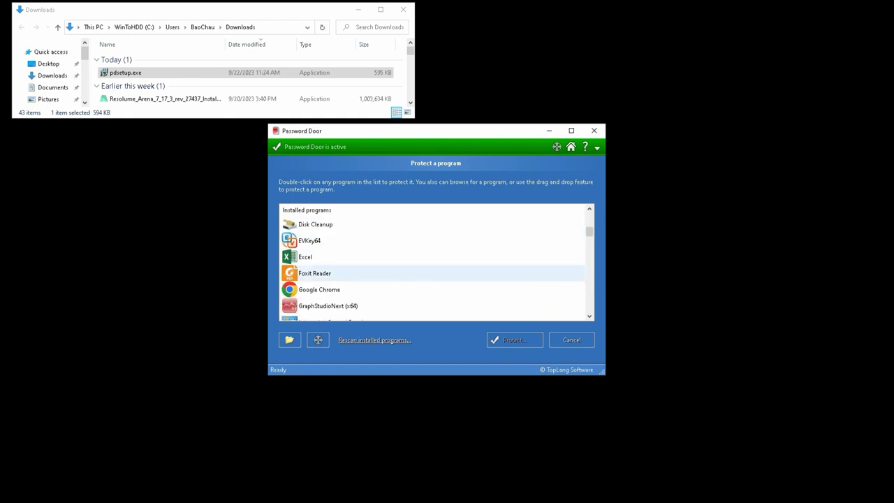
pyautogui.click(387, 273)
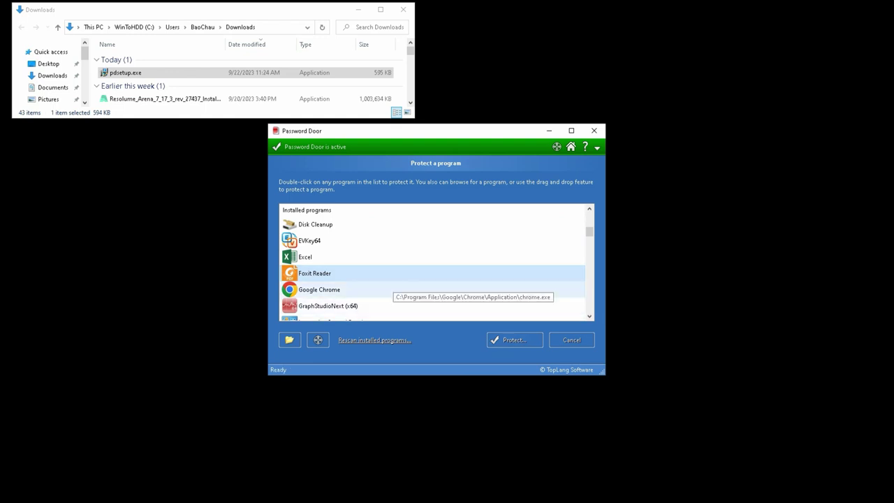
pyautogui.scroll(-3, 391, 287)
pyautogui.scroll(-5, 391, 286)
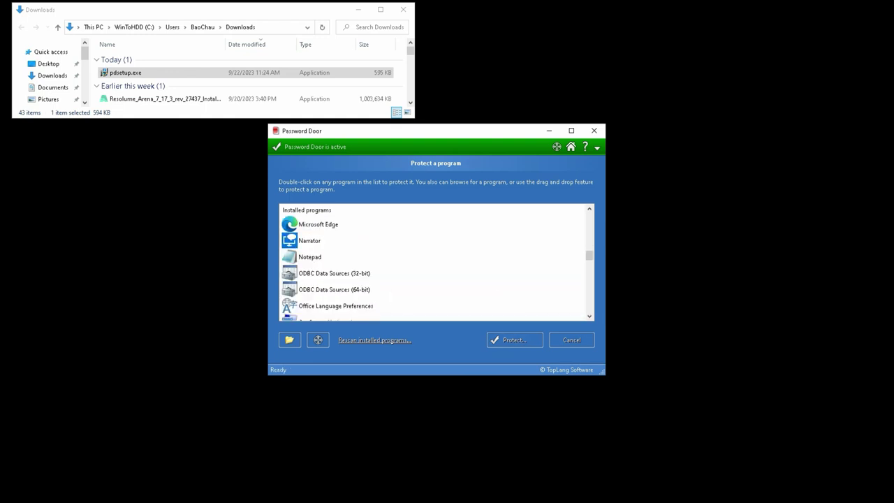
pyautogui.scroll(-3, 391, 286)
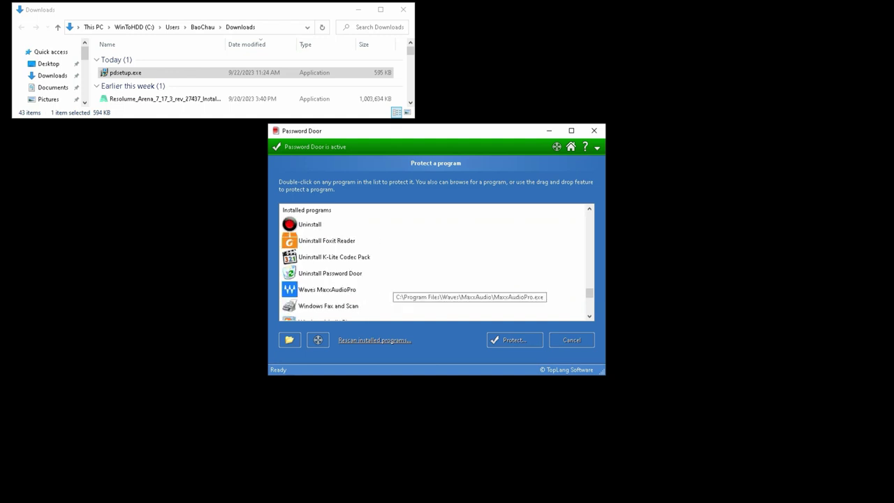
pyautogui.scroll(10, 391, 286)
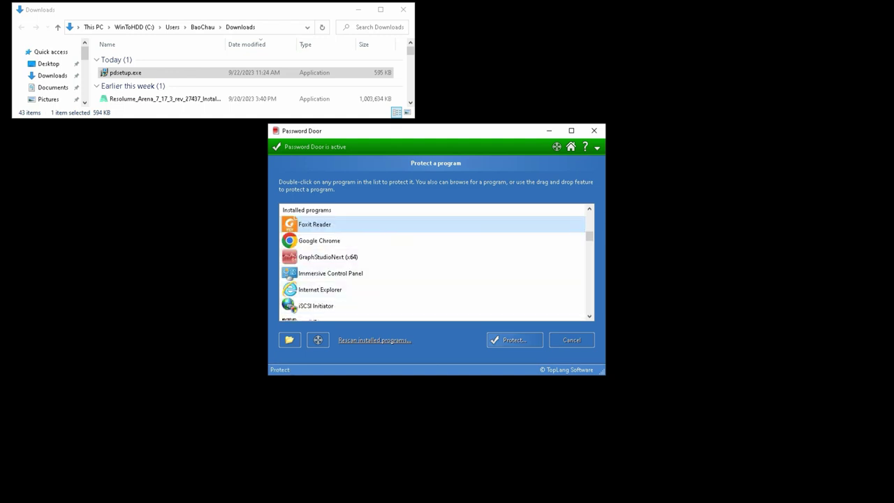
# Step: Save Foxit Reader as a protected item in Password Protect mode
pyautogui.click(514, 340)
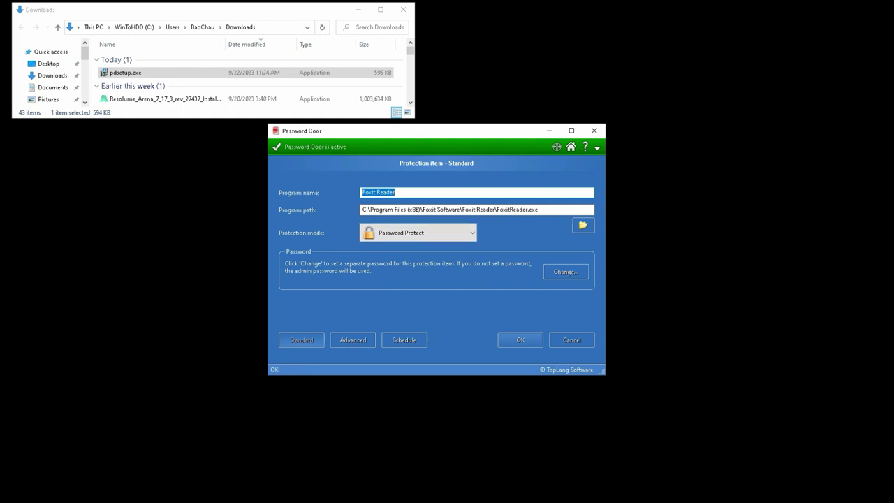
pyautogui.click(520, 339)
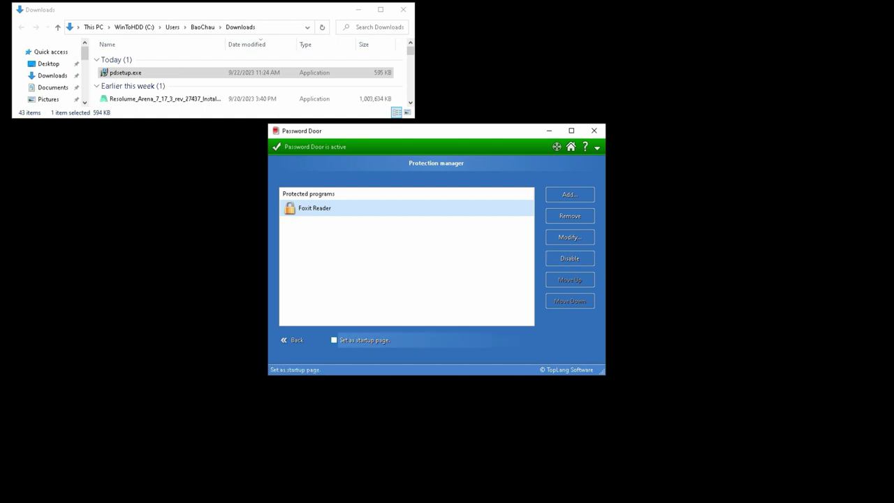
# Step: Check 'Set as startup page' in the Protection manager, then bring up the Start menu and taskbar jump list
pyautogui.click(334, 340)
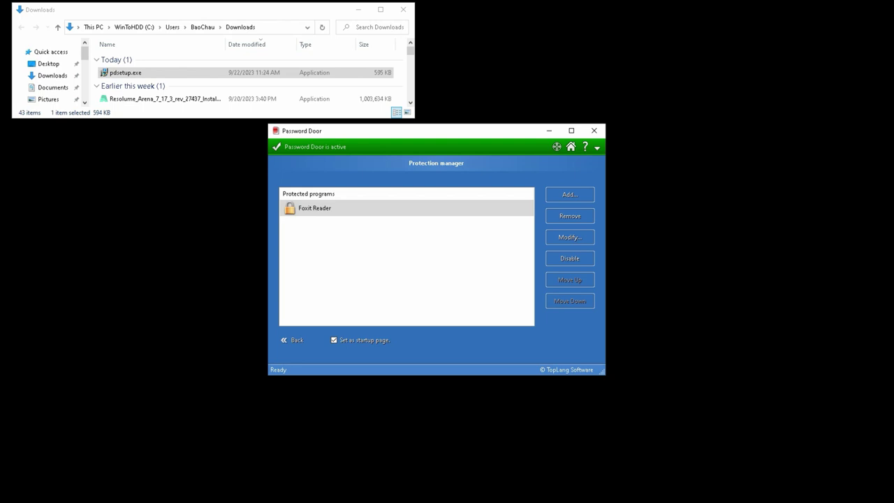
pyautogui.press('super')
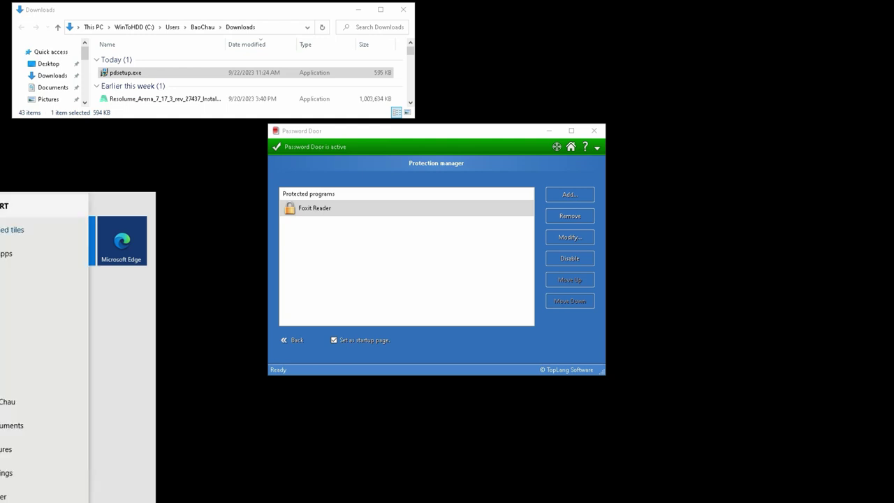
pyautogui.moveTo(46, 502)
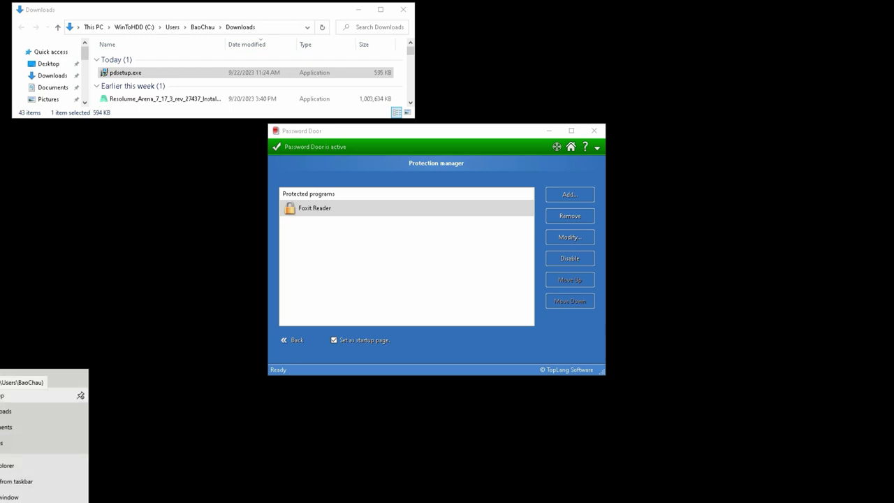
# Step: Open a new Explorer window on the Desktop, moved lower and made taller
pyautogui.click(35, 395)
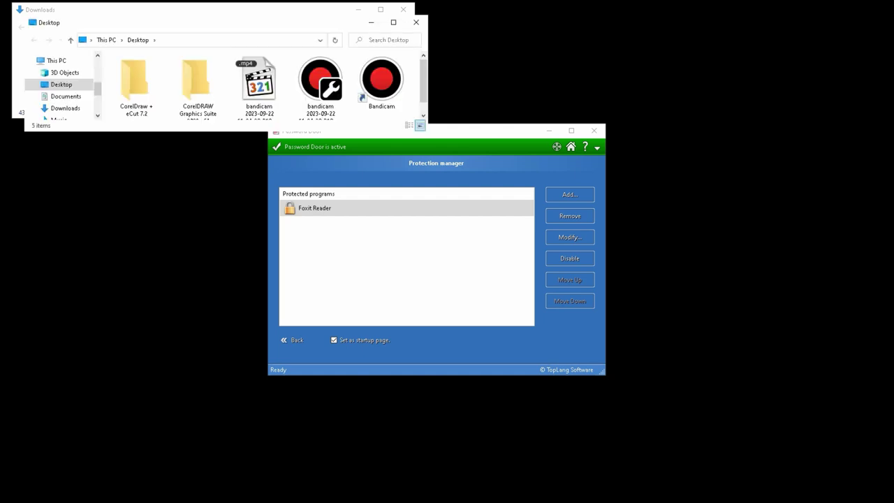
pyautogui.moveTo(189, 30); pyautogui.dragTo(194, 149)
pyautogui.moveTo(136, 255); pyautogui.dragTo(137, 370)
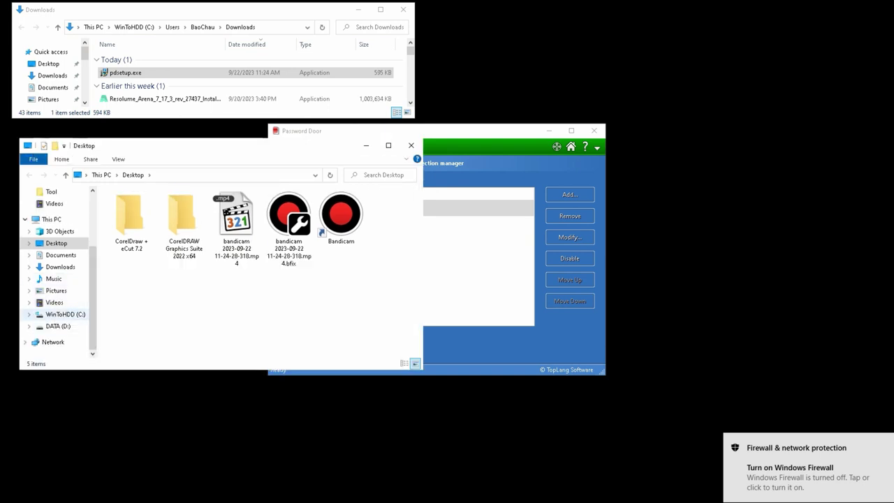
# Step: Browse to C:\Program Files on WinToHDD (C:) and look over its folders, including Password Door
pyautogui.click(65, 314)
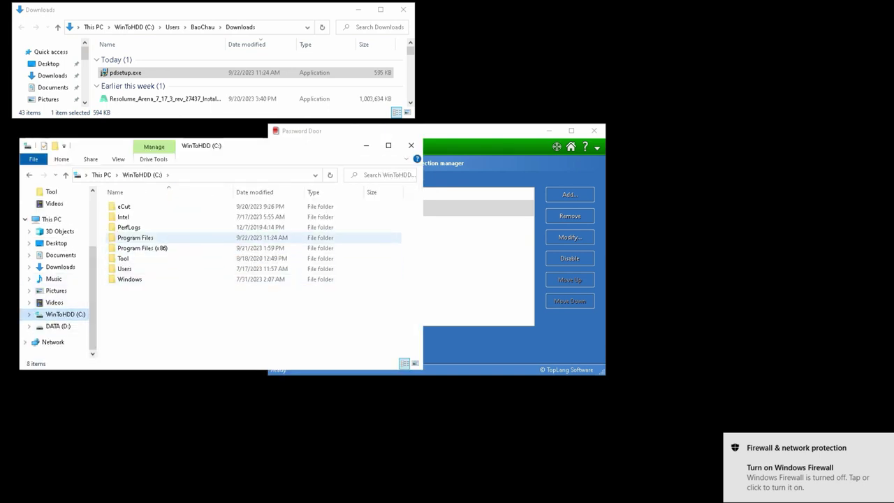
pyautogui.doubleClick(134, 238)
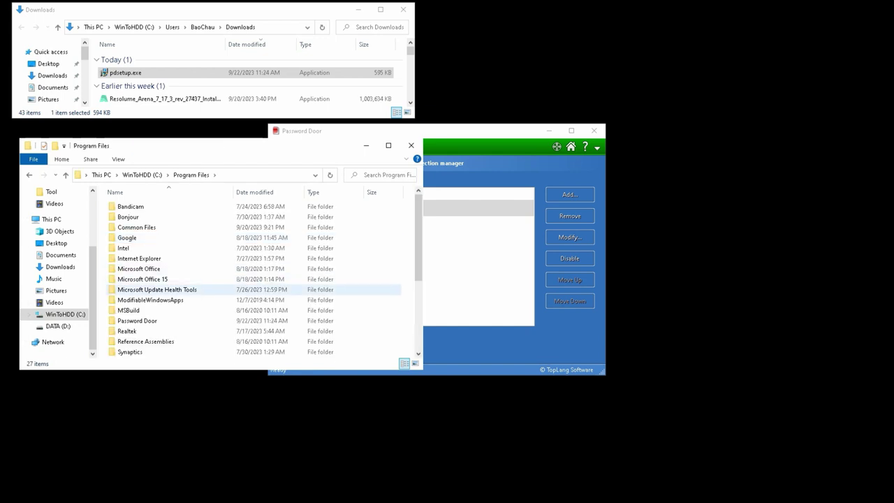
pyautogui.scroll(-1, 252, 279)
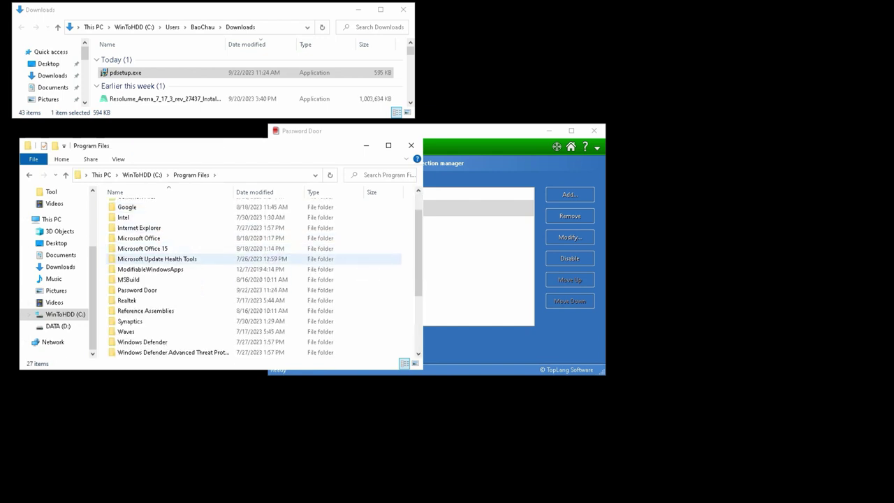
pyautogui.scroll(-3, 209, 268)
pyautogui.scroll(1, 209, 276)
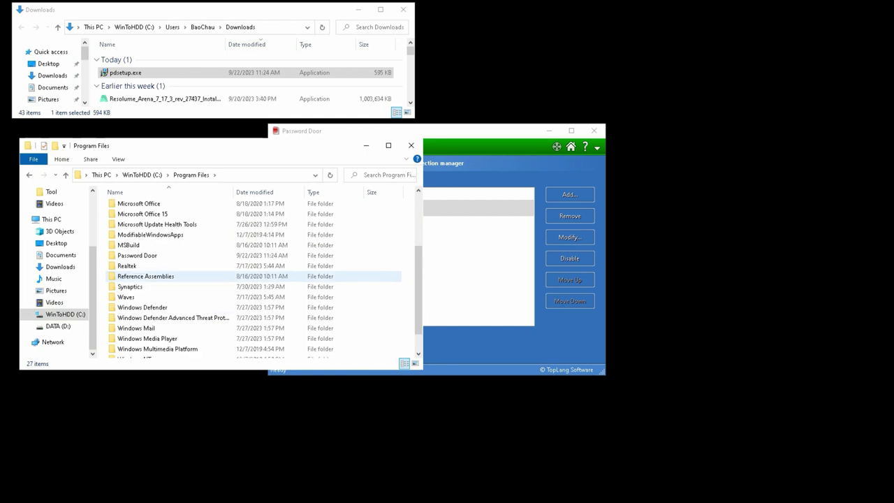
pyautogui.scroll(3, 209, 273)
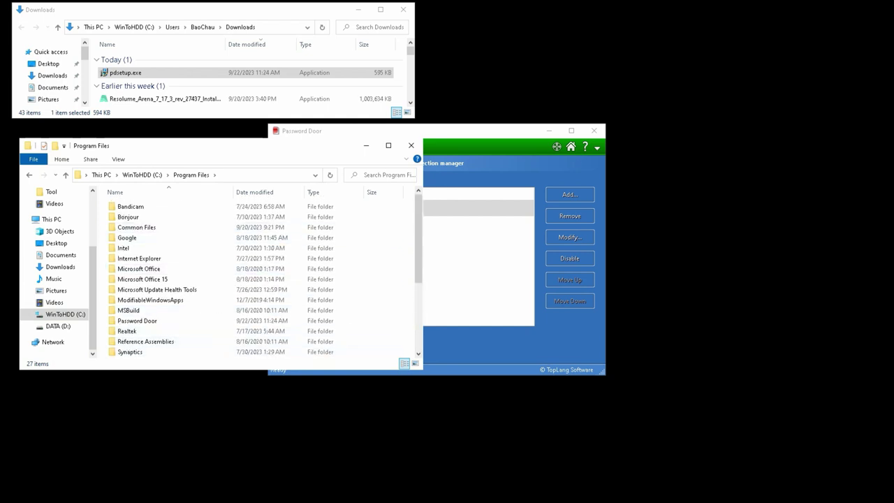
pyautogui.press('super')
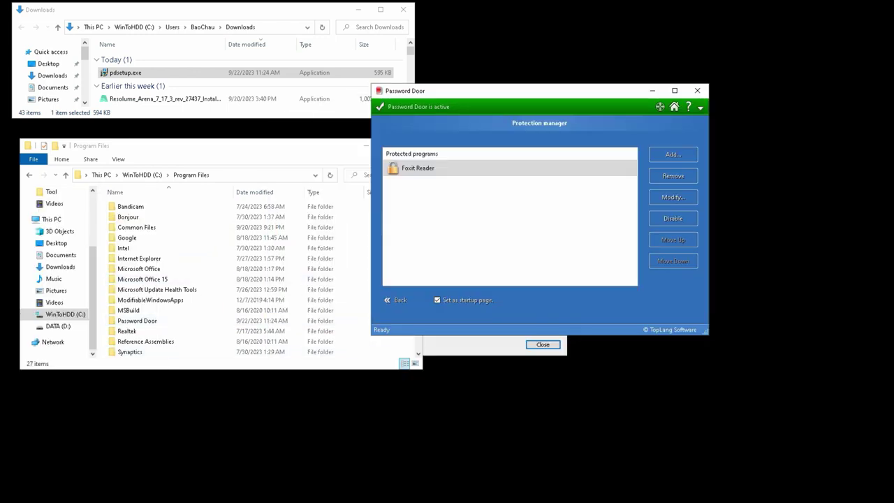
pyautogui.press('super')
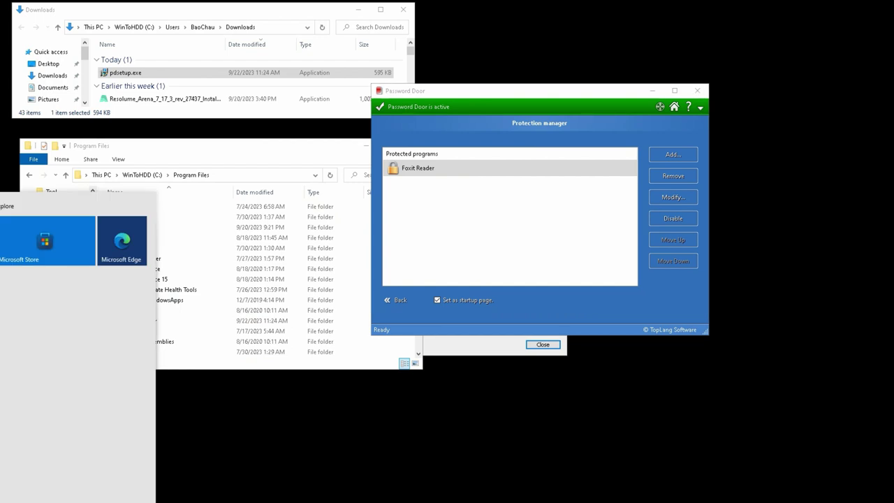
# Step: Launch Foxit Reader by searching 'fo', and close the Program Files and K-Lite windows
pyautogui.write('fo')
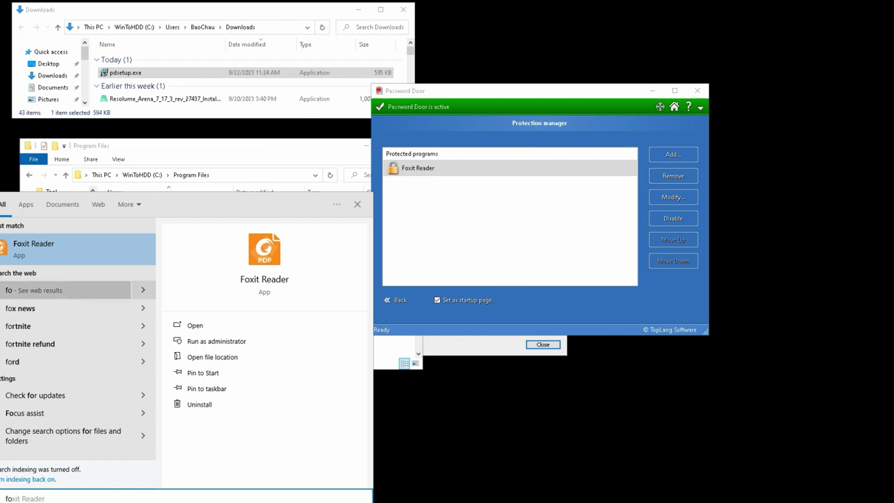
pyautogui.press('Return')
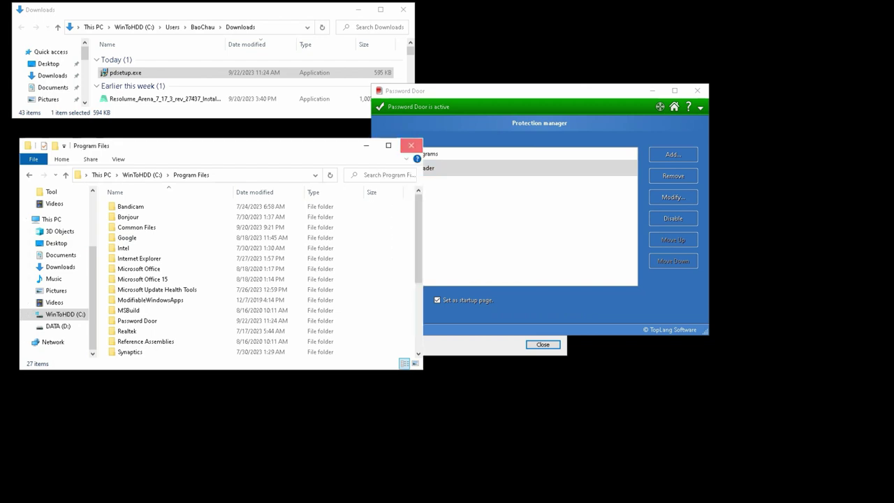
pyautogui.click(411, 146)
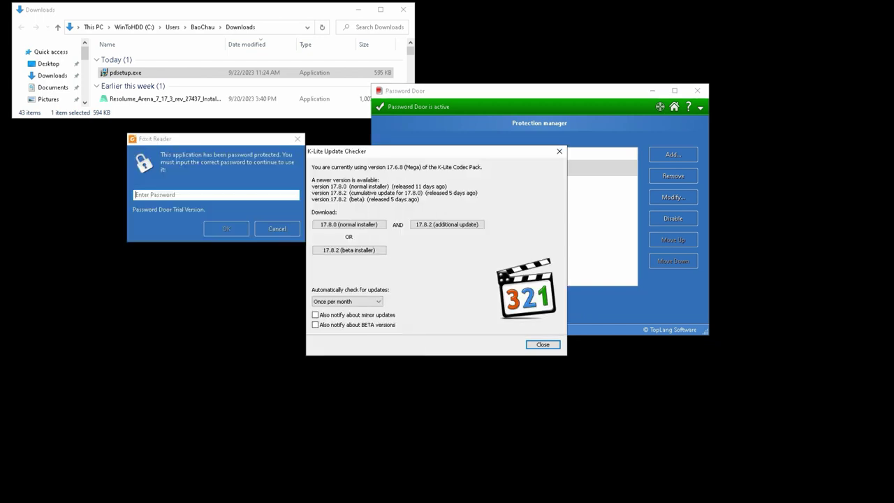
pyautogui.click(559, 151)
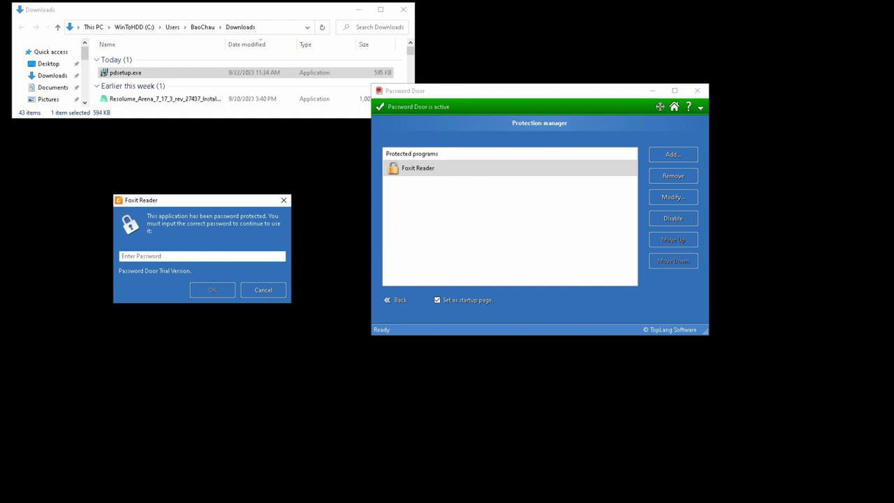
# Step: Pass Foxit's password prompt with the admin password, dismiss the default-viewer question, and close Downloads and Foxit
pyautogui.write('123456')
pyautogui.press('Return')
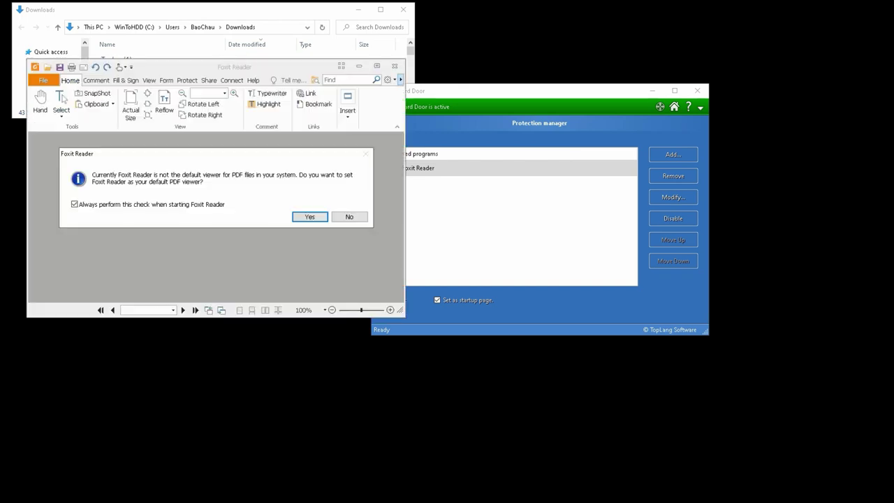
pyautogui.press('Return')
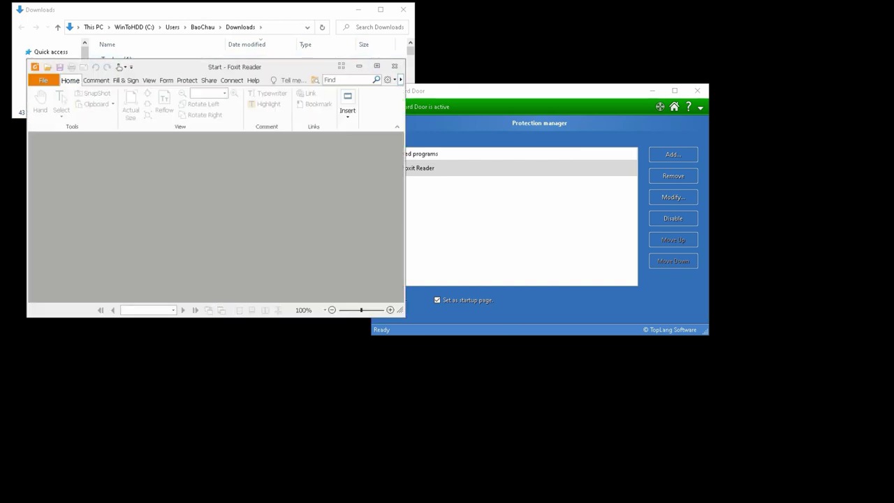
pyautogui.click(403, 9)
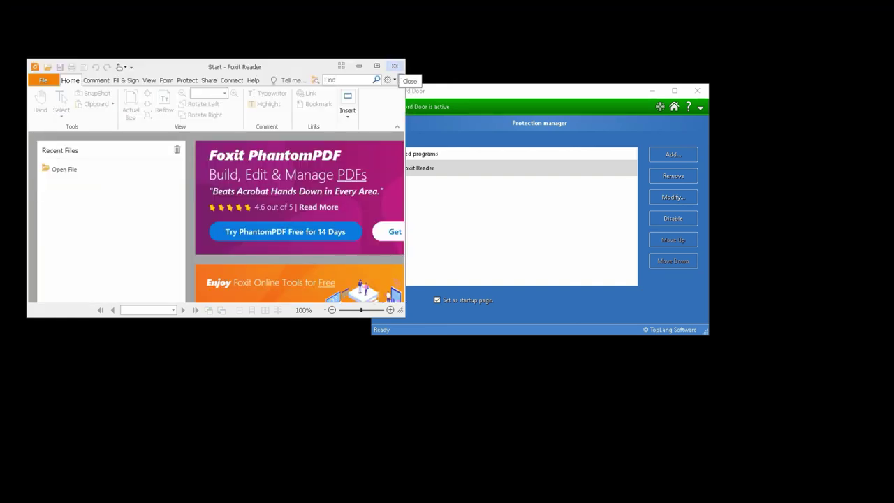
pyautogui.click(394, 66)
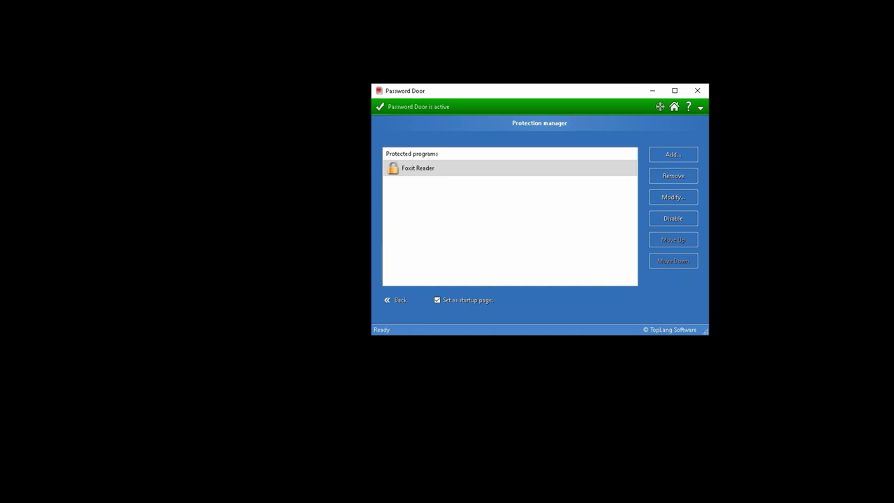
pyautogui.click(672, 154)
pyautogui.scroll(-7, 461, 223)
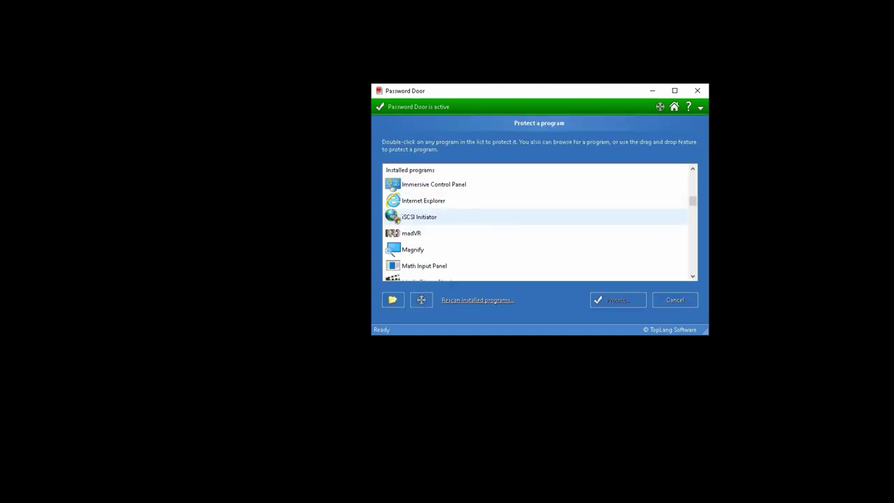
pyautogui.scroll(-7, 461, 230)
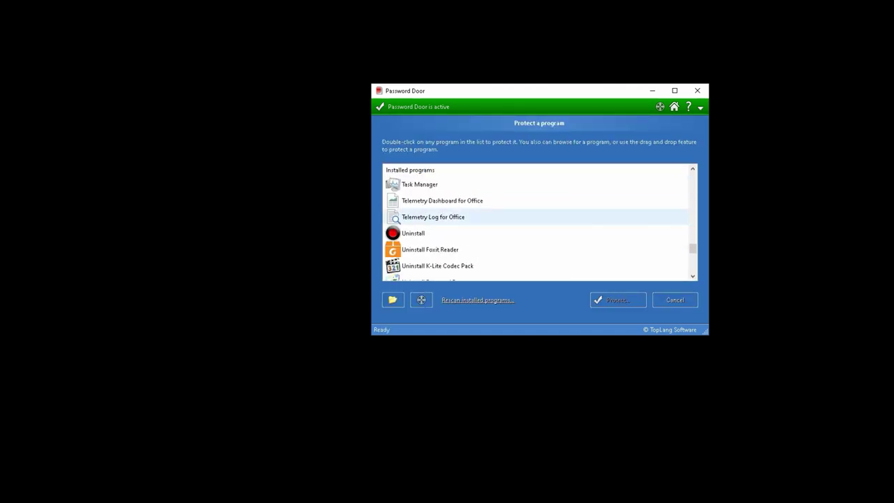
pyautogui.scroll(15, 419, 231)
pyautogui.scroll(3, 461, 223)
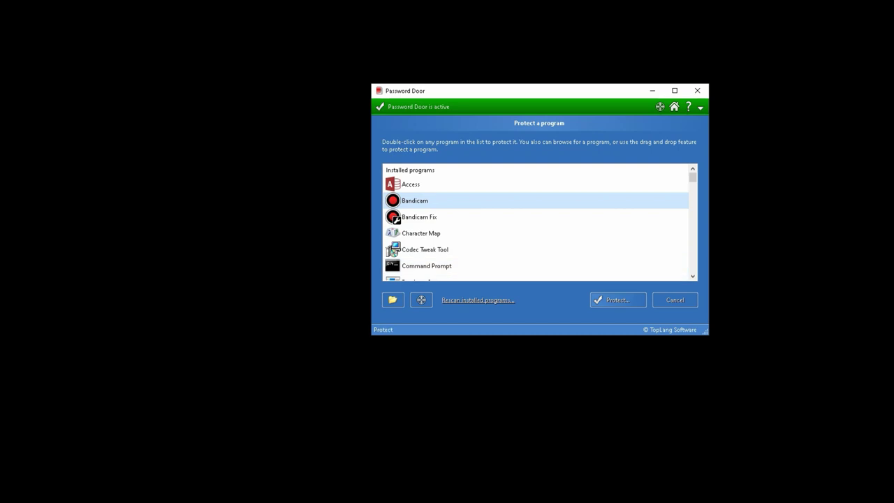
pyautogui.click(617, 299)
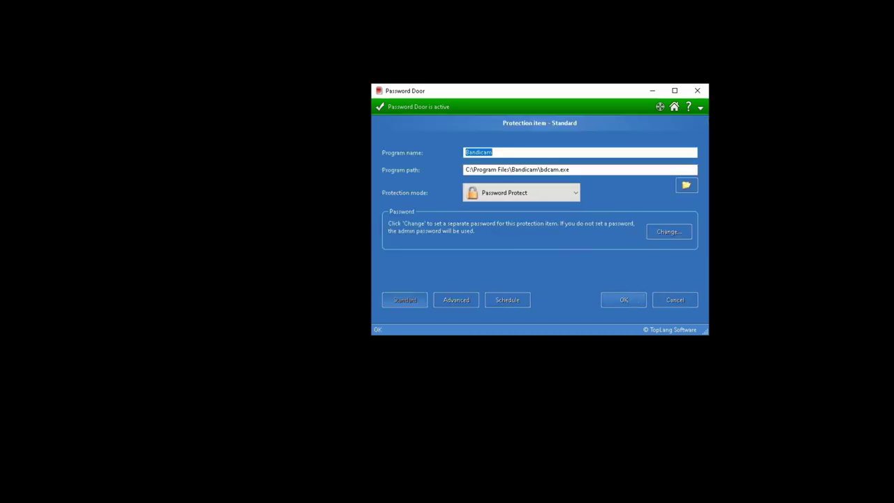
pyautogui.click(617, 299)
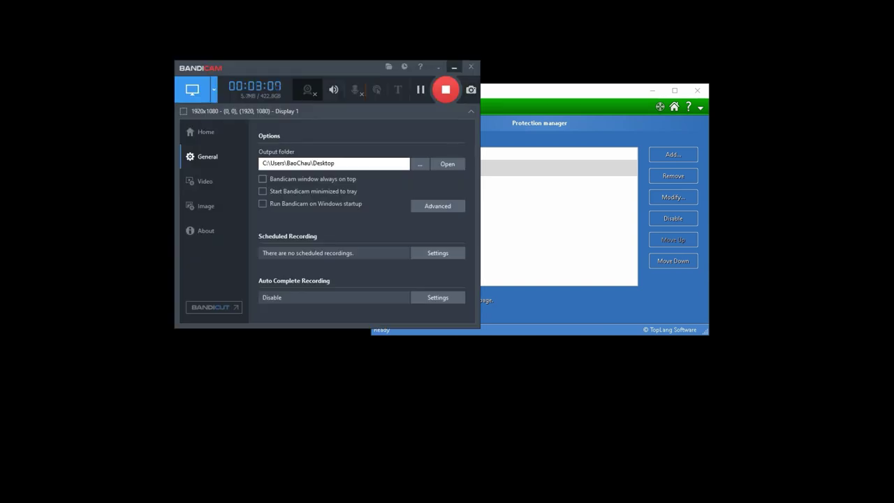
pyautogui.rightClick(443, 168)
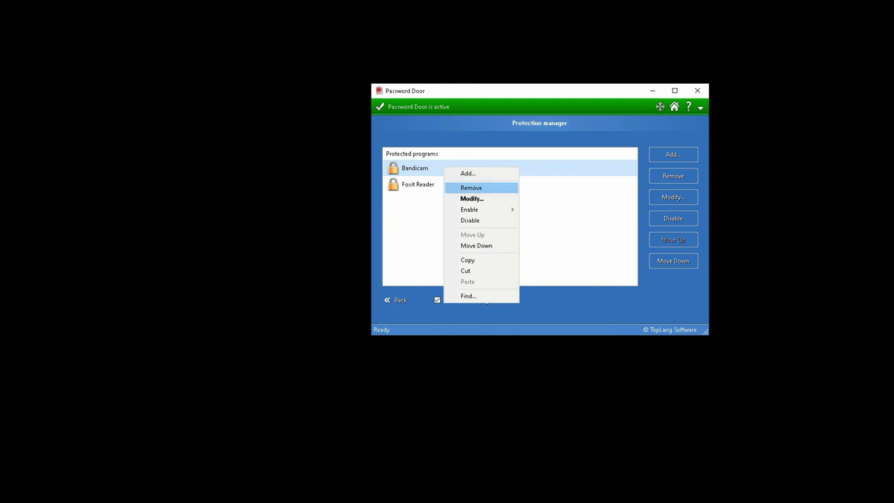
pyautogui.click(471, 188)
pyautogui.click(557, 234)
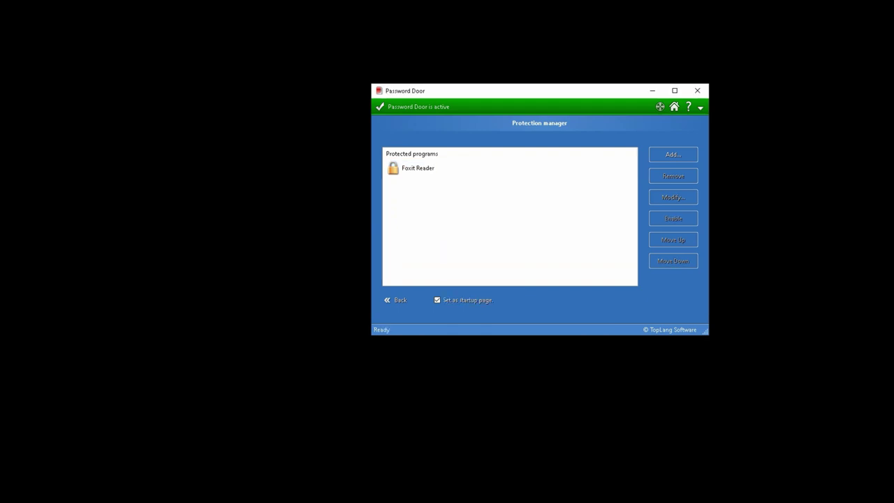
# Step: Add Google Chrome to Password Door's protected programs
pyautogui.click(672, 154)
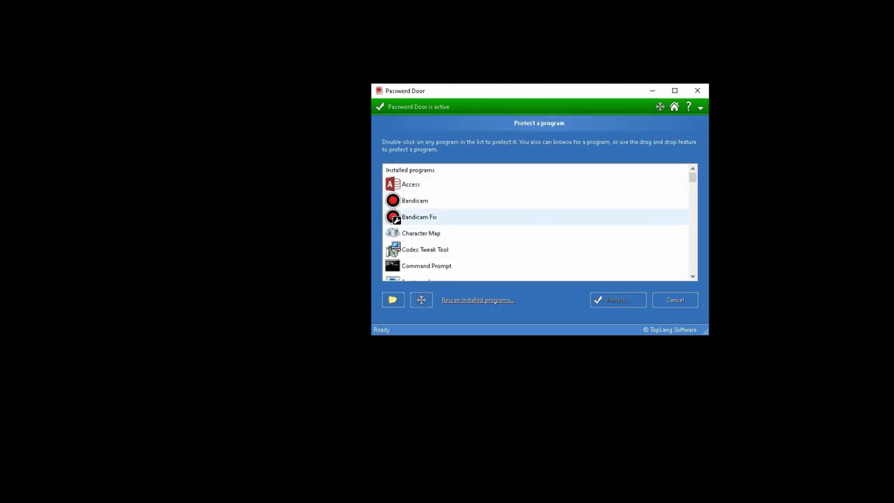
pyautogui.scroll(-3, 488, 230)
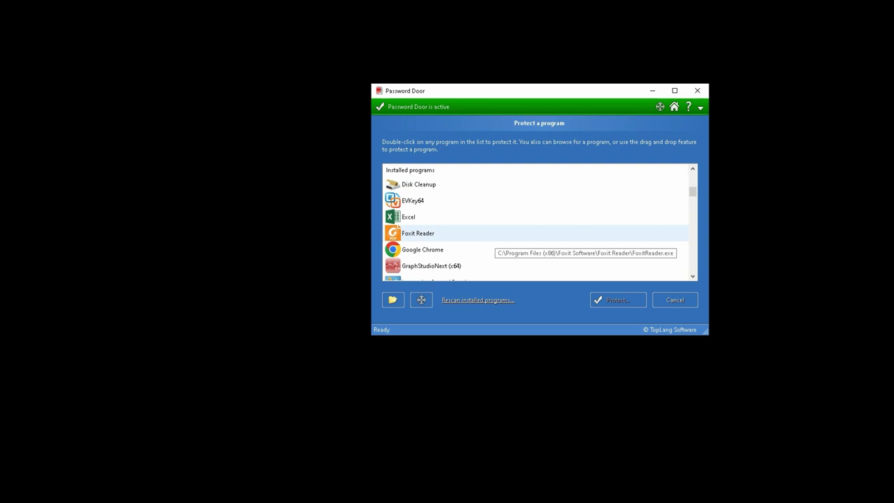
pyautogui.click(426, 249)
pyautogui.doubleClick(426, 250)
pyautogui.press('Return')
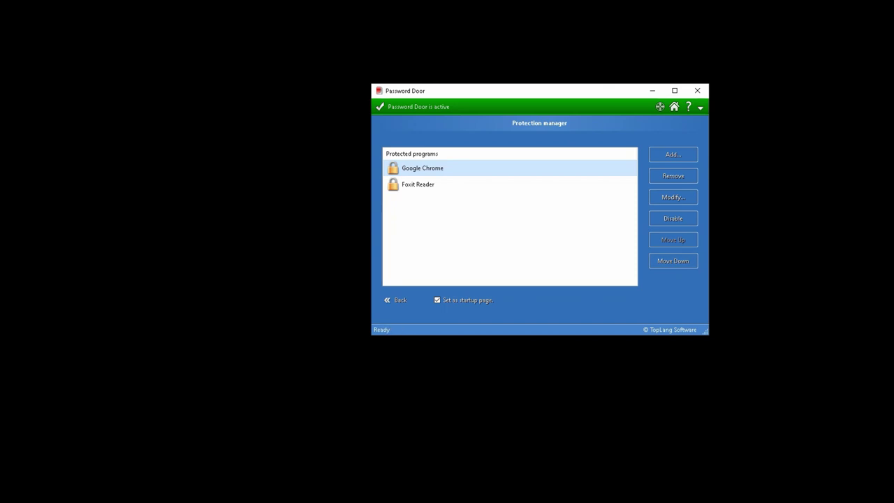
# Step: Launch Google Chrome from the taskbar and enter the password at its prompt
pyautogui.rightClick(28, 499)
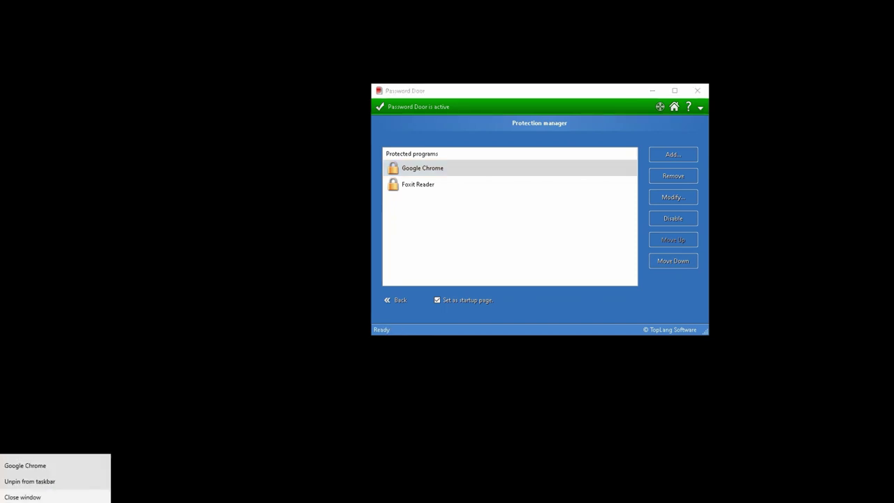
pyautogui.press('Escape')
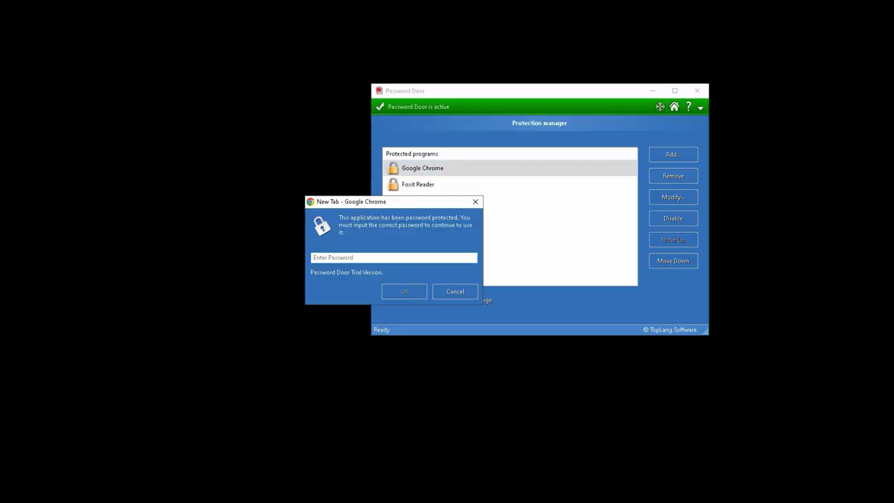
pyautogui.write('•••••')
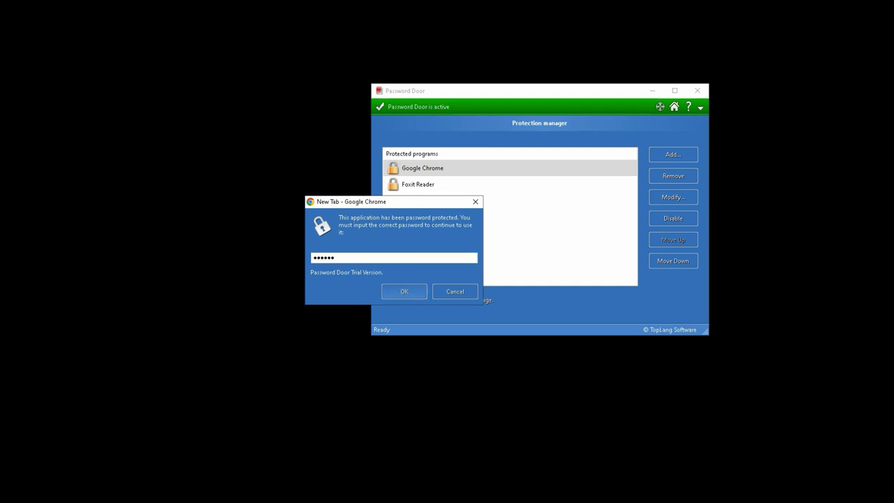
pyautogui.press('Return')
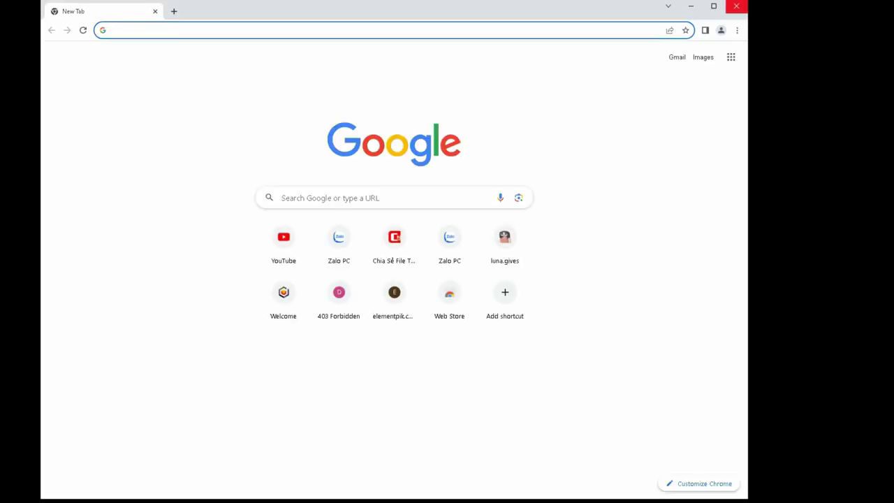
# Step: Close Chrome, remove Google Chrome from protection, and relaunch it to confirm no password is asked
pyautogui.click(735, 5)
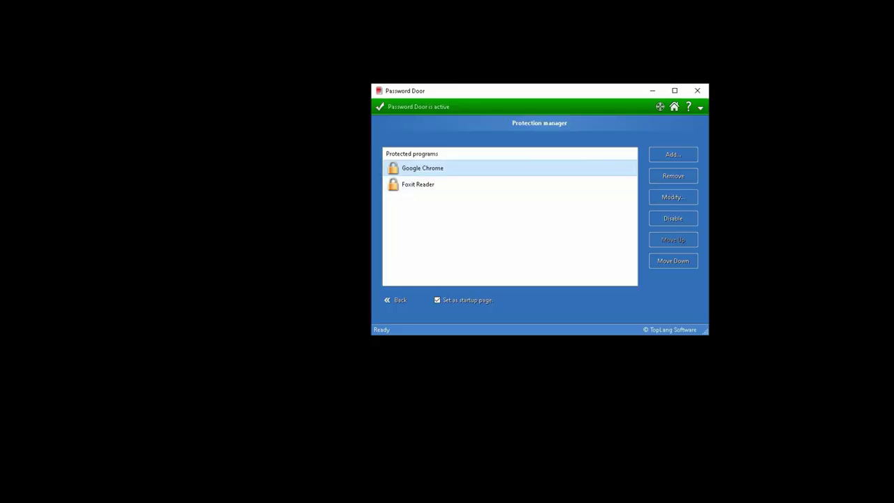
pyautogui.press('F2')
pyautogui.press('Escape')
pyautogui.click(673, 175)
pyautogui.click(558, 234)
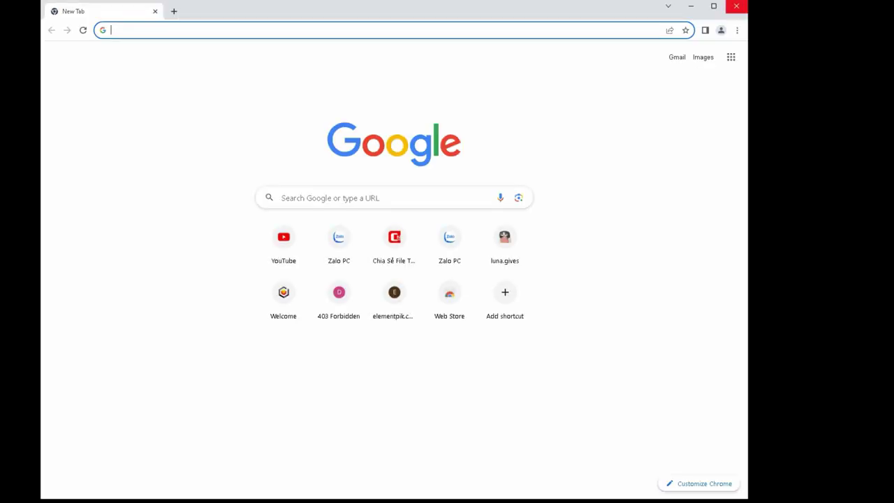
pyautogui.click(736, 5)
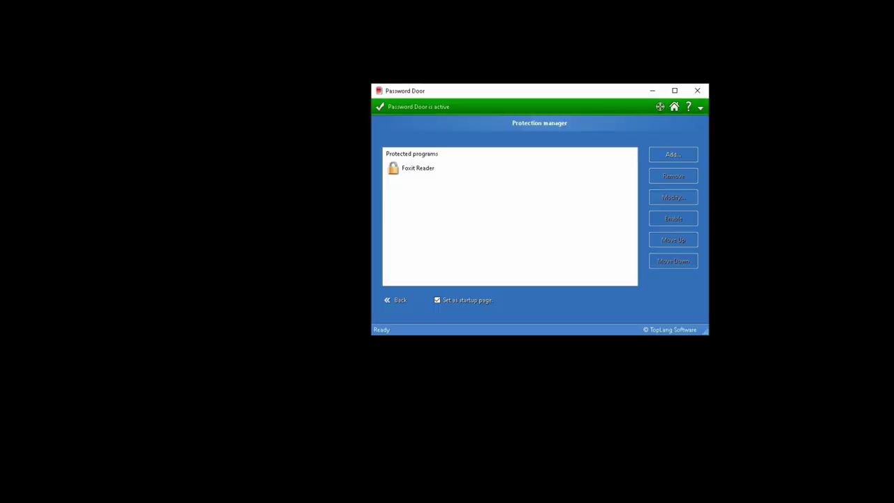